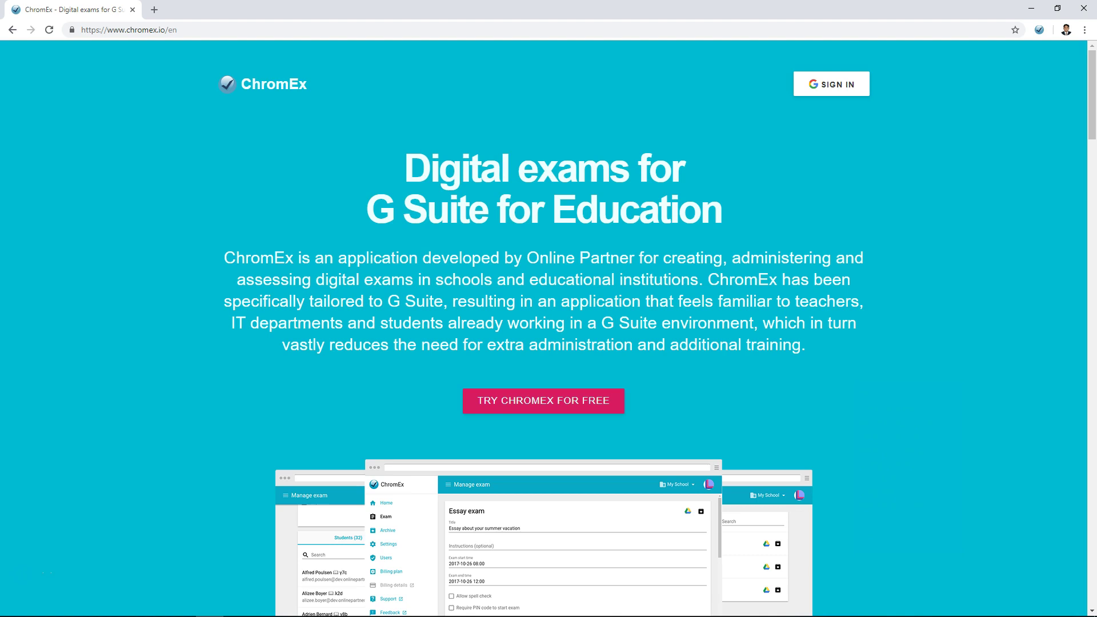
- Sign in to ChromEx with the Google account
click(828, 84)
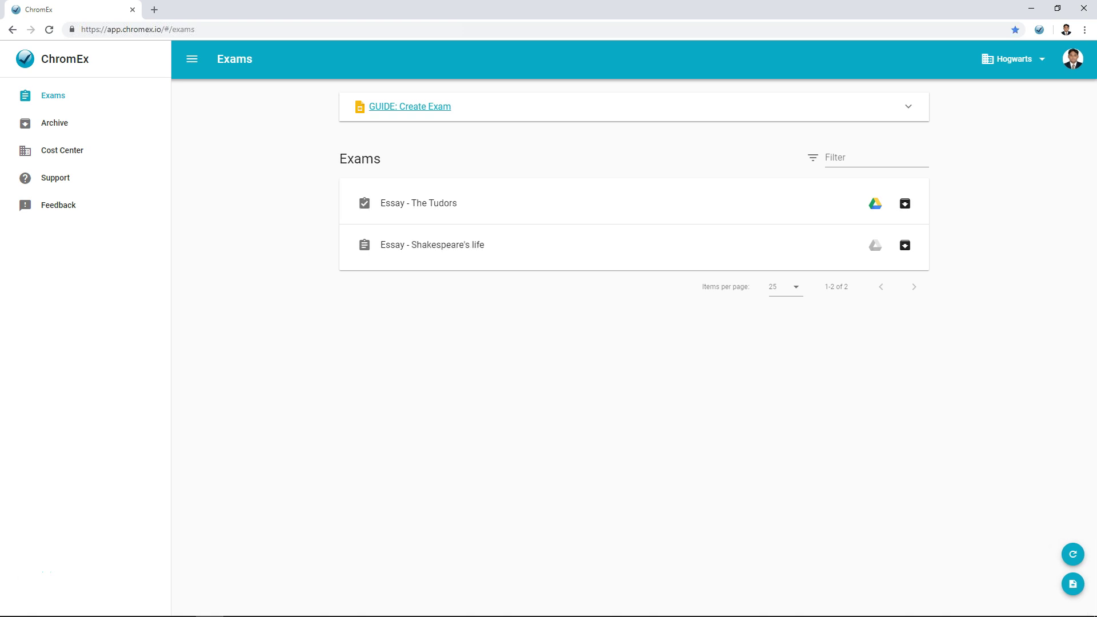
- View the account menu options and the selectable cost centers, keeping Hogwarts as the cost center
click(1073, 59)
click(1050, 116)
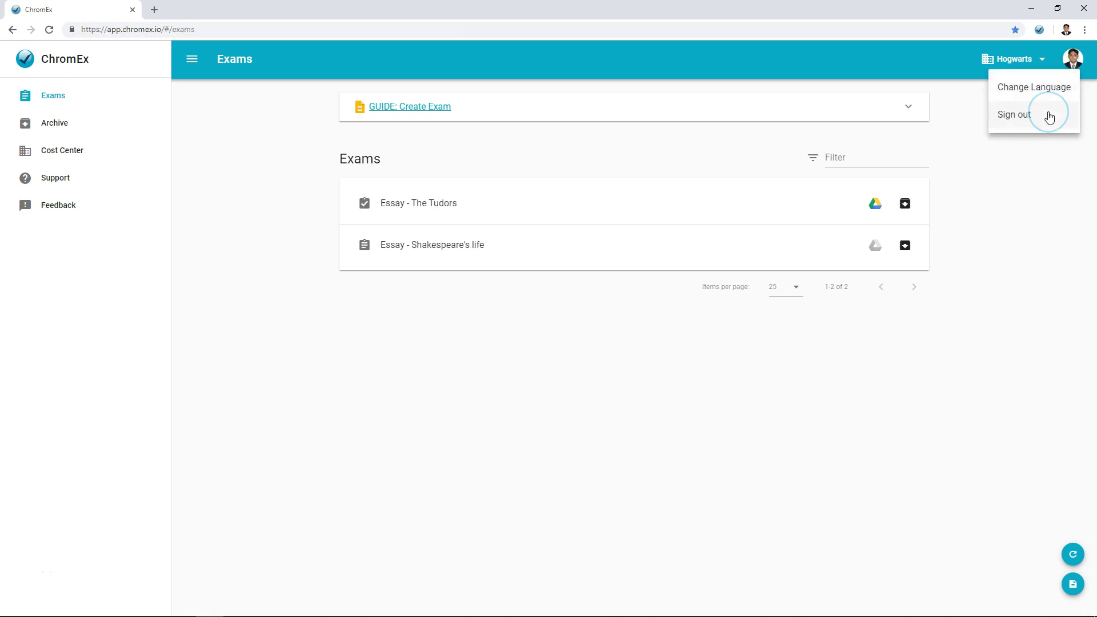
click(1050, 87)
click(1040, 70)
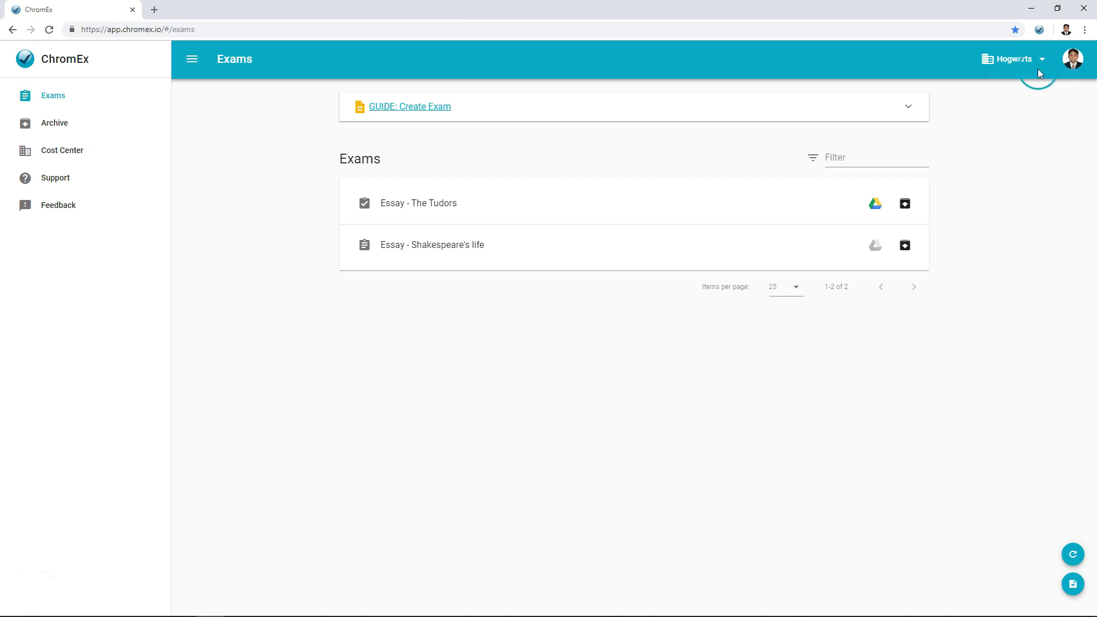
click(1041, 61)
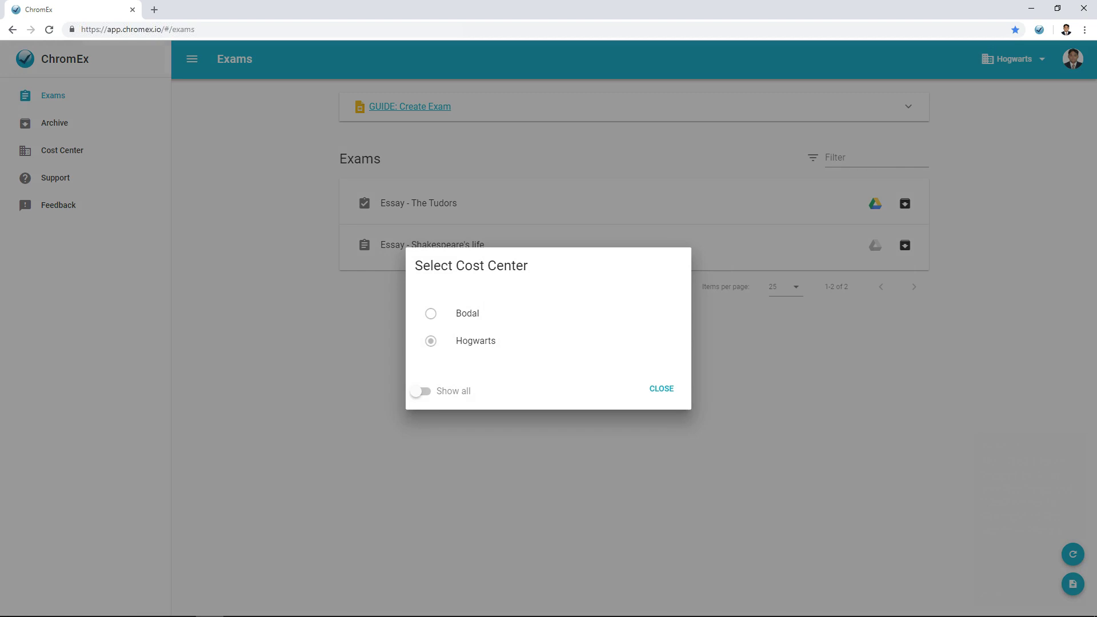
click(664, 390)
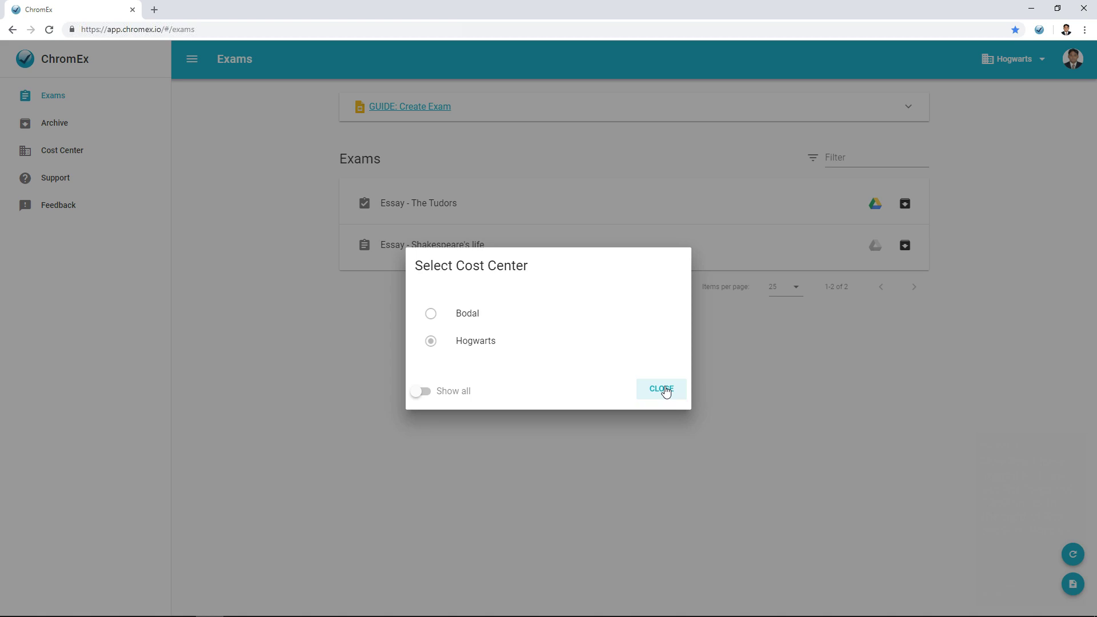
click(664, 391)
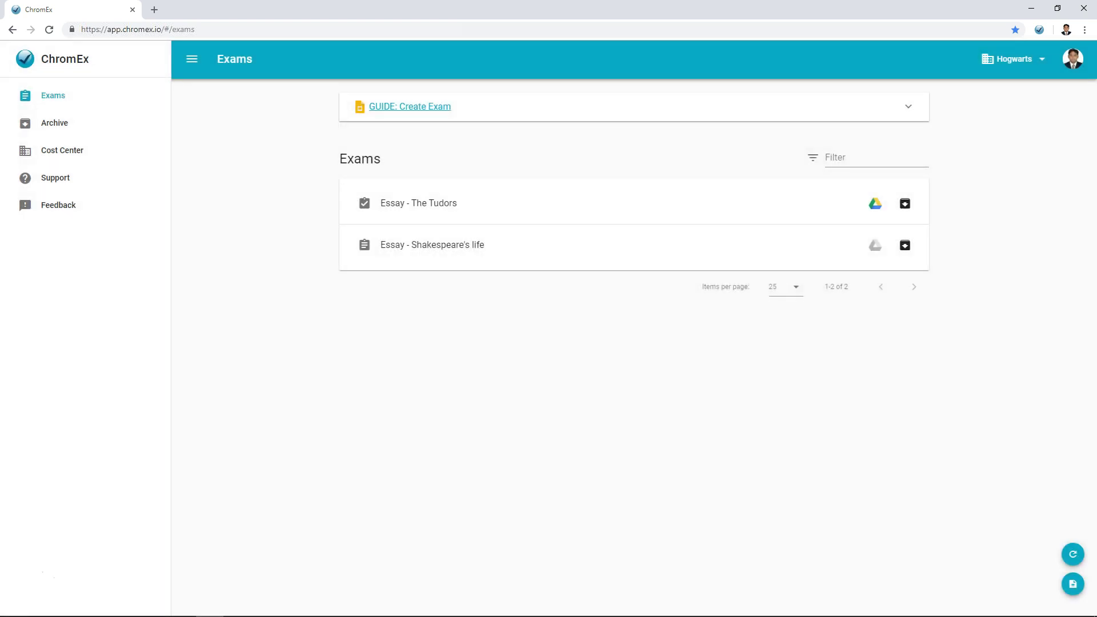
- Preview the Create Exam guide, collapse it, and examine the Drive and status icons of the listed exams
click(908, 106)
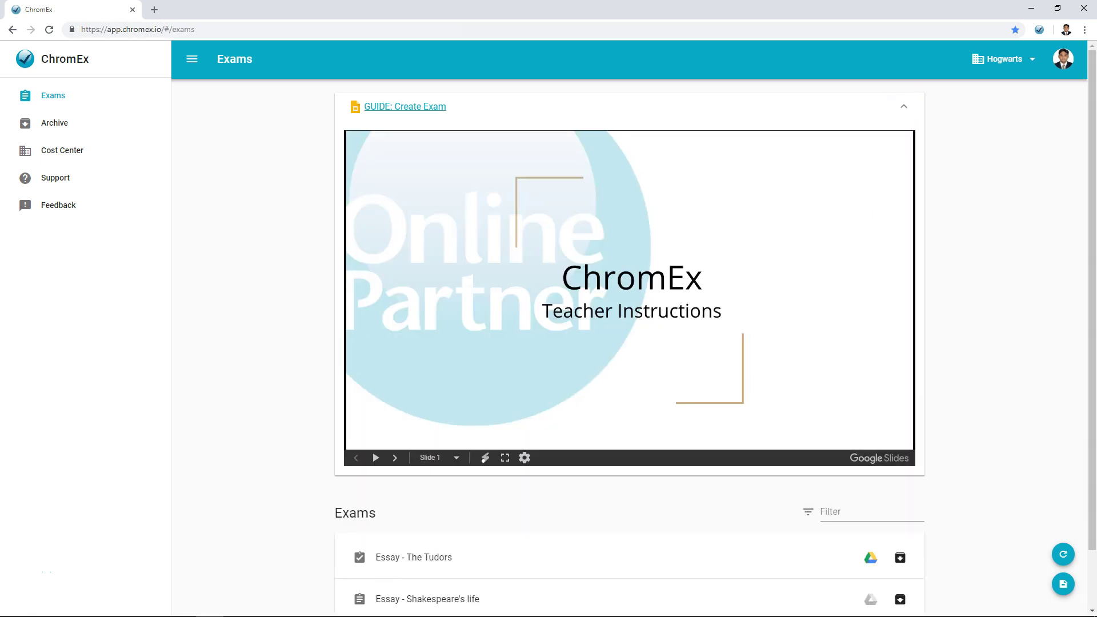
click(903, 106)
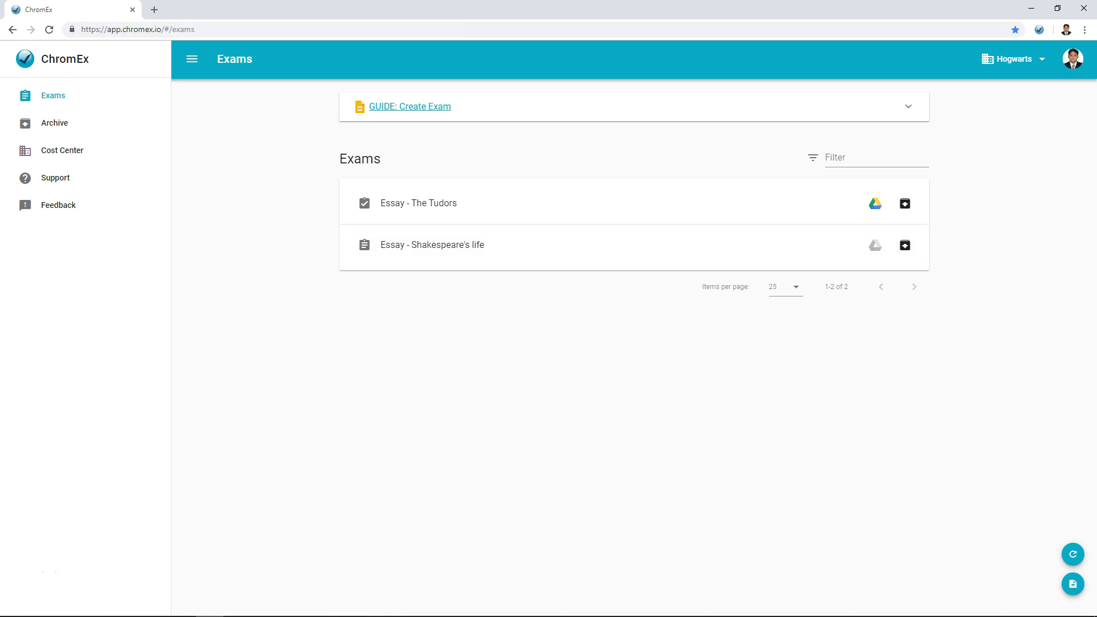
click(875, 245)
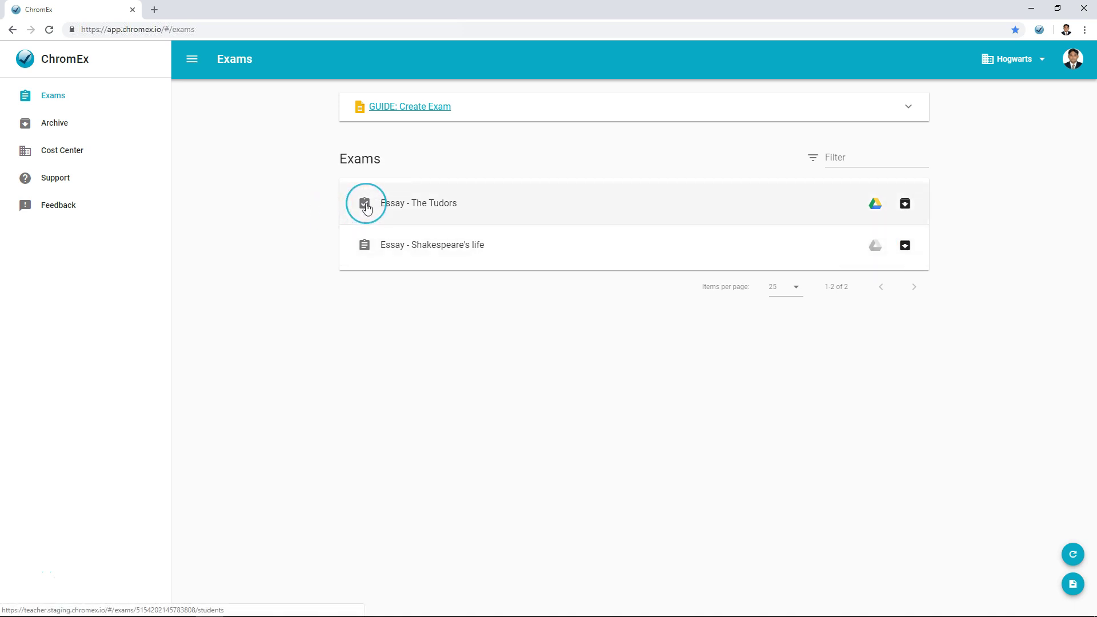
click(367, 208)
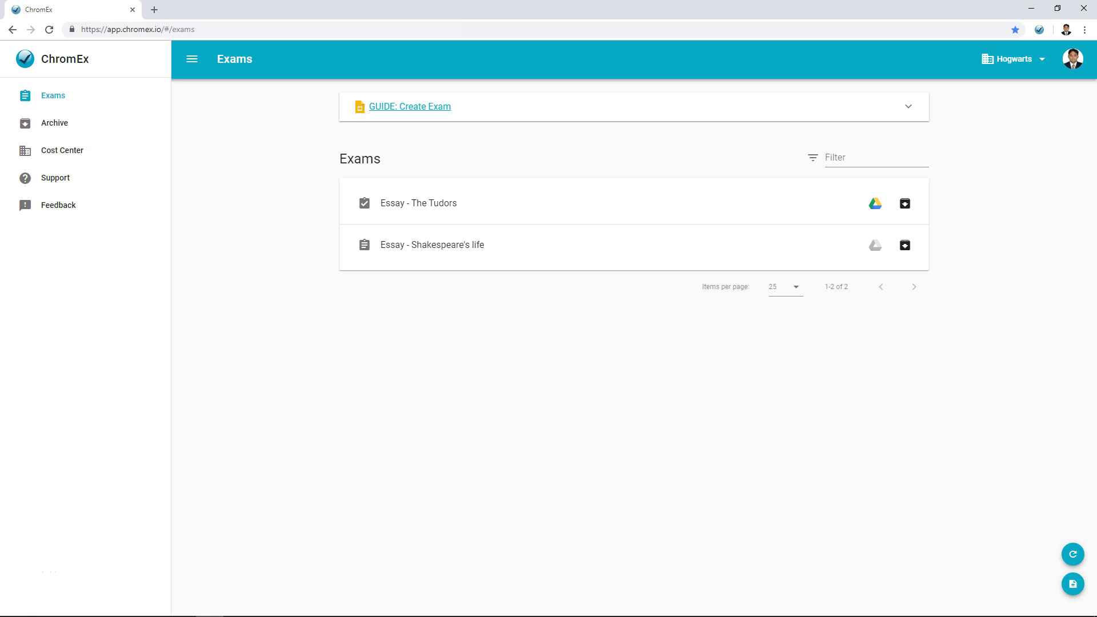
- Start a new exam named "KS3 - English grammar, punctuation and spelling." with the default configuration and the instructions "See attachments."
click(1073, 584)
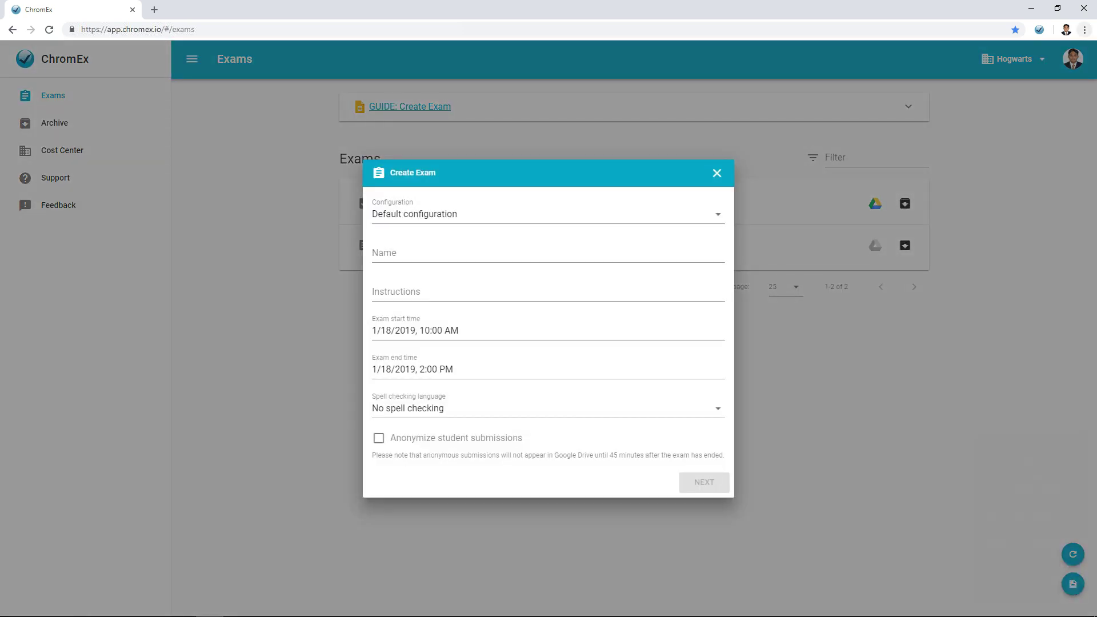
click(687, 215)
click(688, 215)
click(392, 248)
text(KS3 - English grammar, punctuation and spelling.)
click(393, 289)
text(See at)
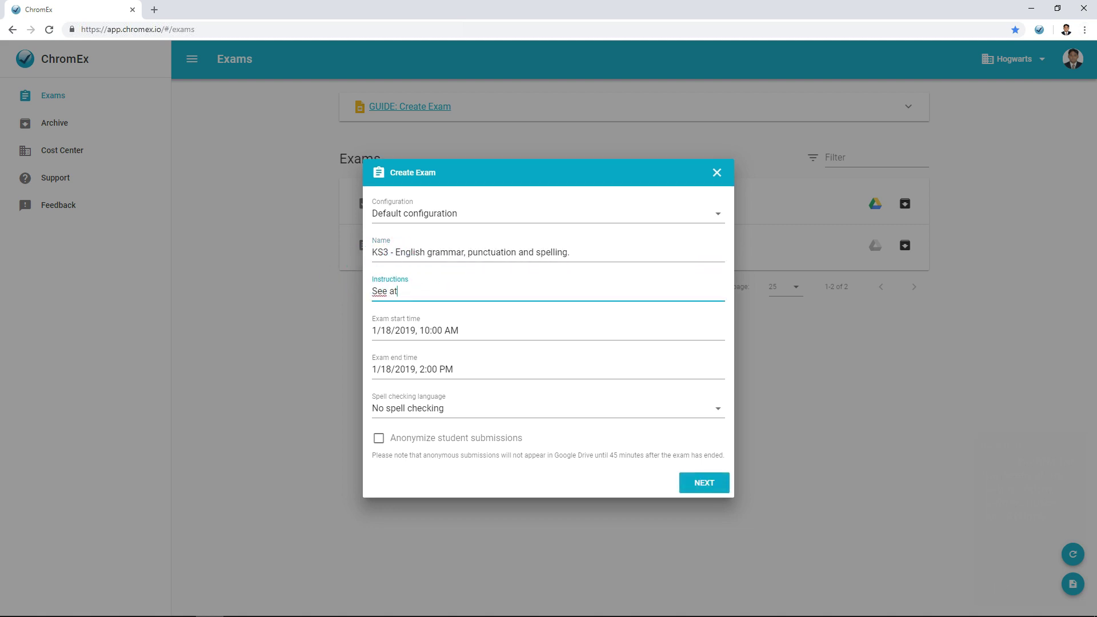
text(tachments.)
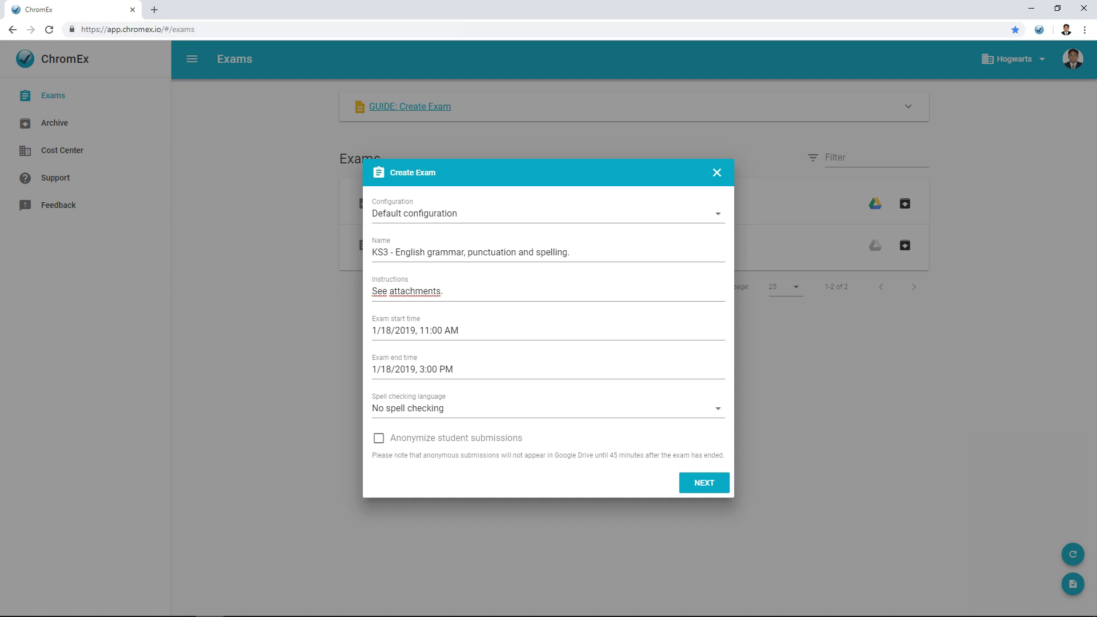
- Keep spell checking off, anonymize student submissions, and create the exam with no PINs and no extra platform options
click(395, 408)
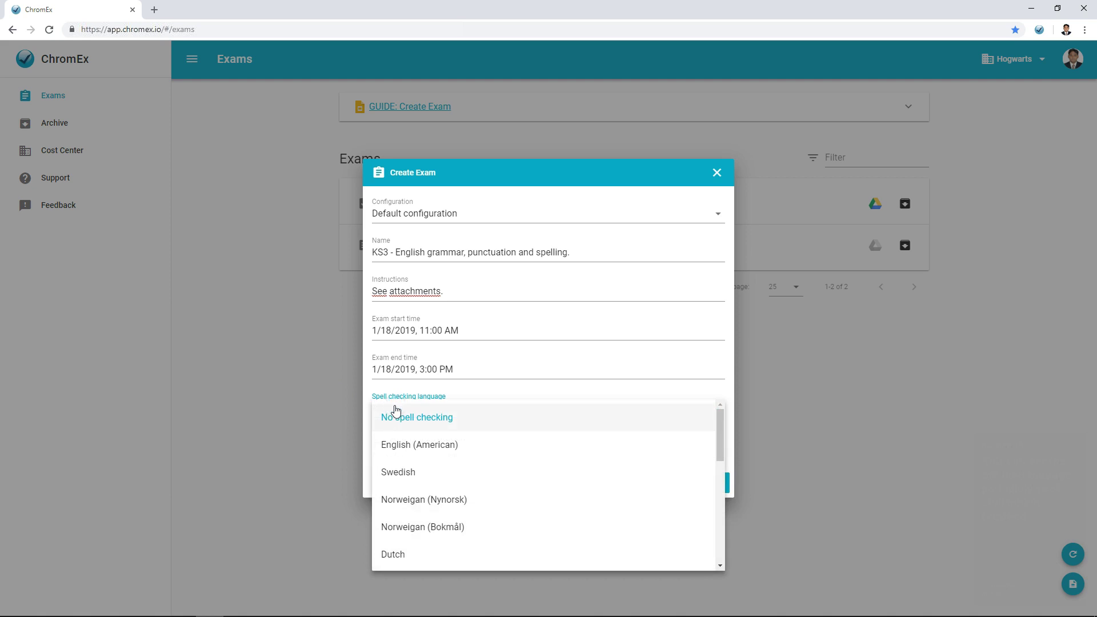
click(329, 405)
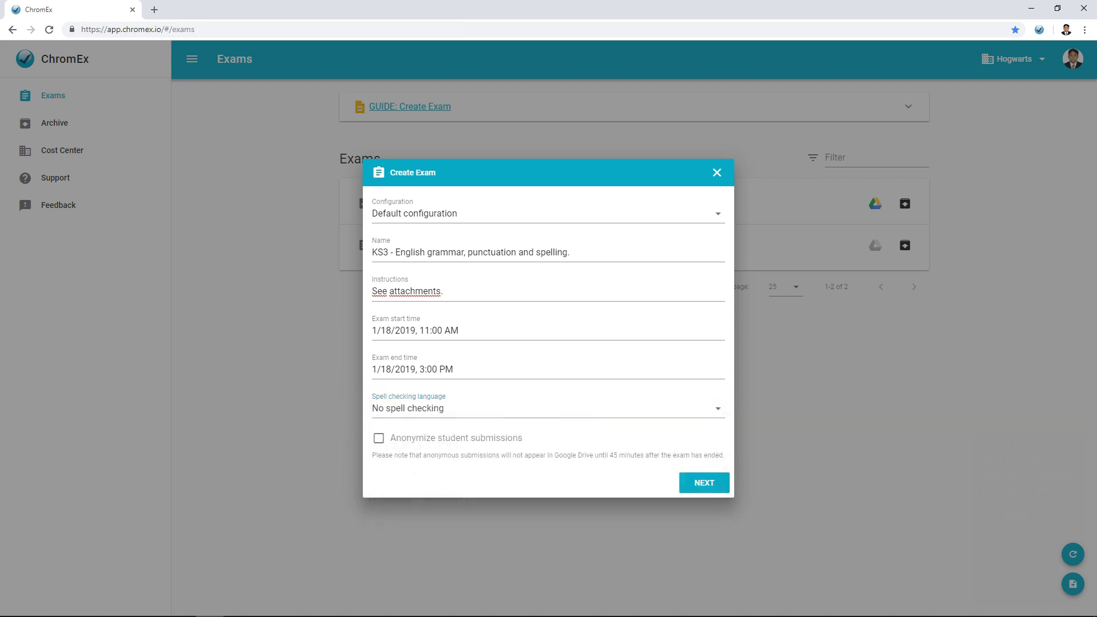
click(379, 439)
click(712, 480)
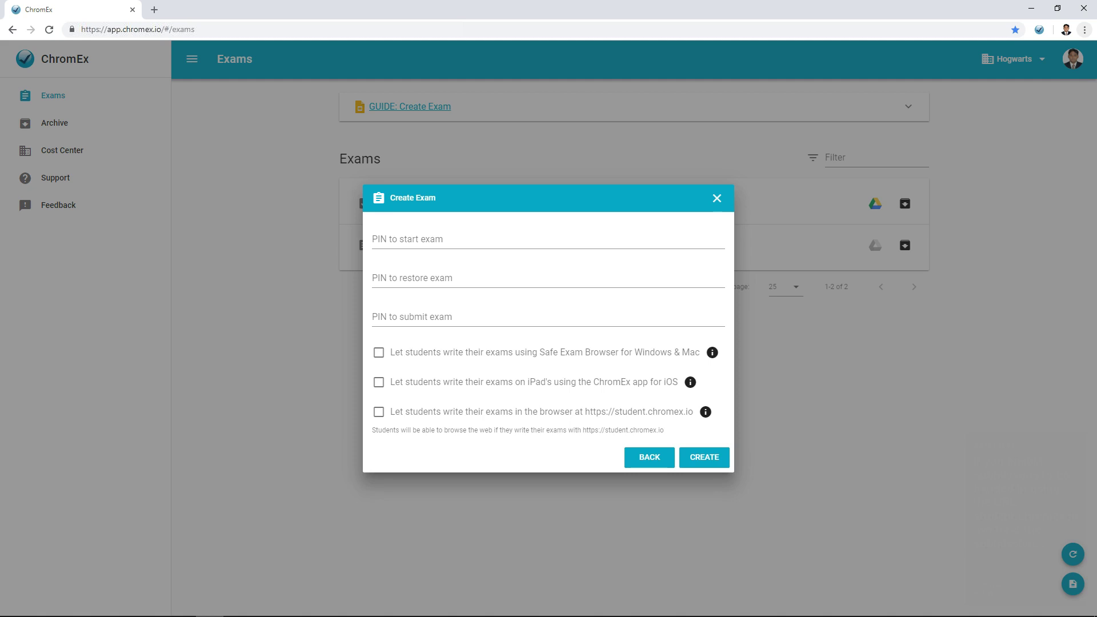
click(703, 457)
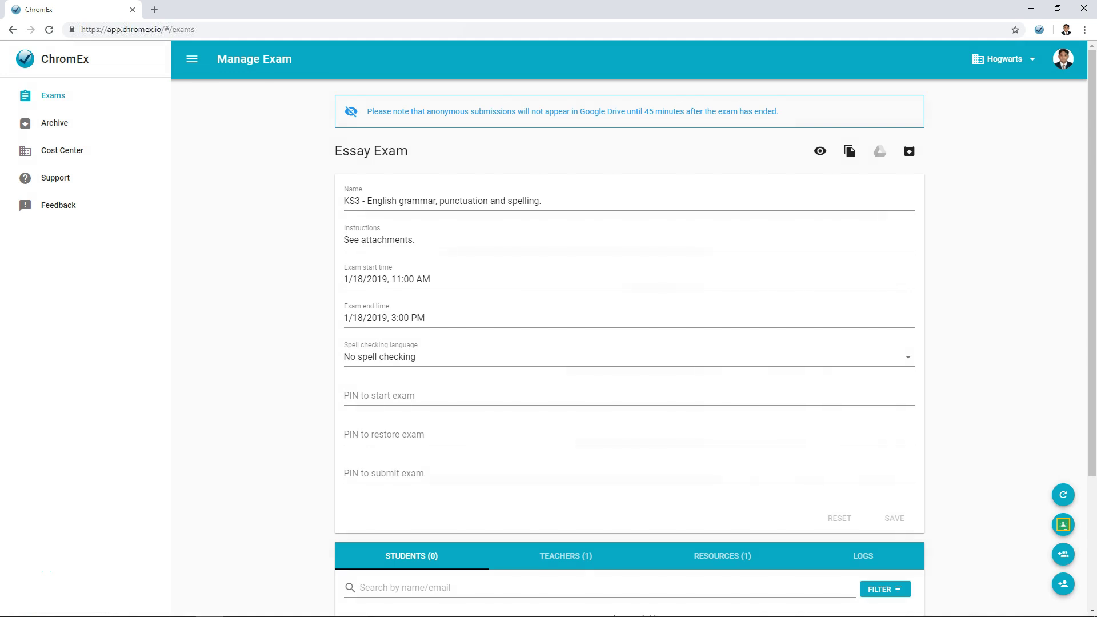
- Add one individual user as a student of the exam, finding them by first name
scroll(628, 342, down, 3)
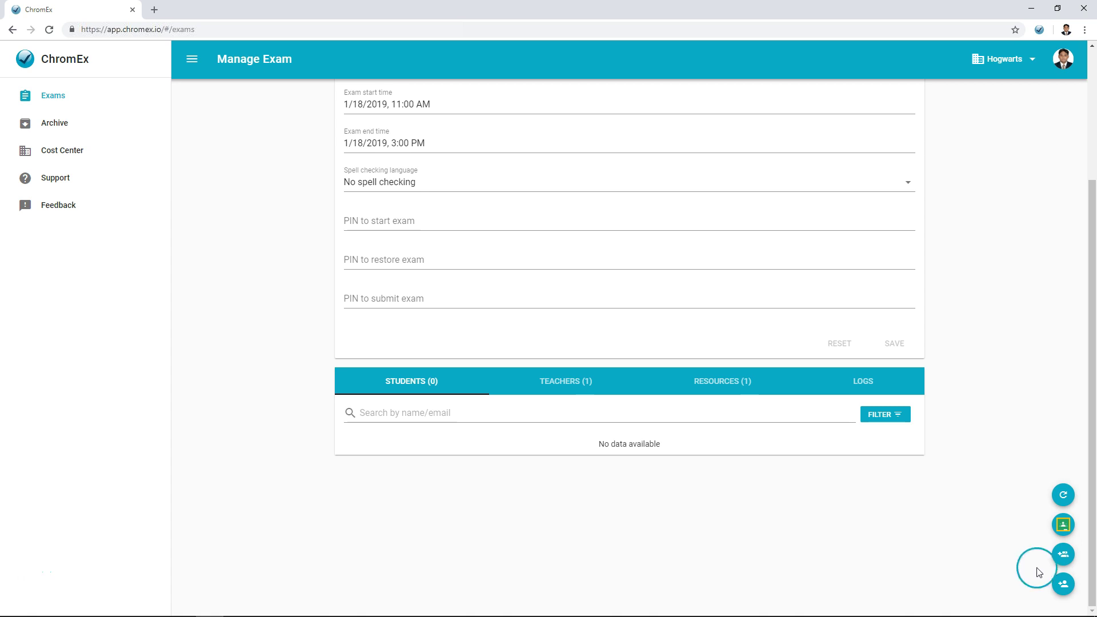
click(1063, 584)
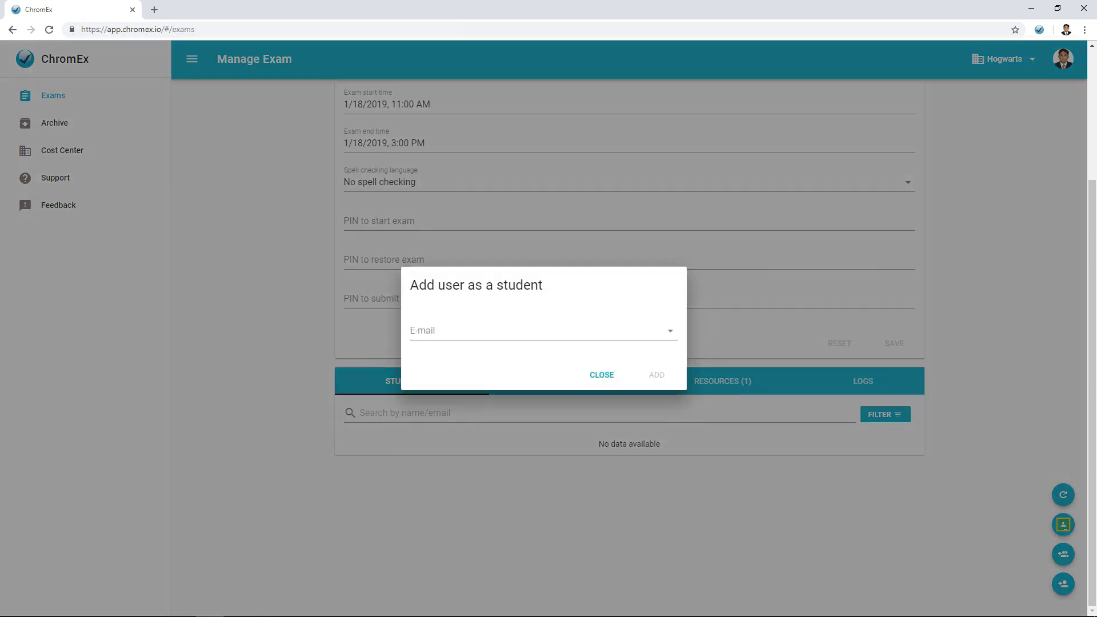
click(489, 328)
text(zoe)
click(491, 332)
click(492, 359)
click(657, 375)
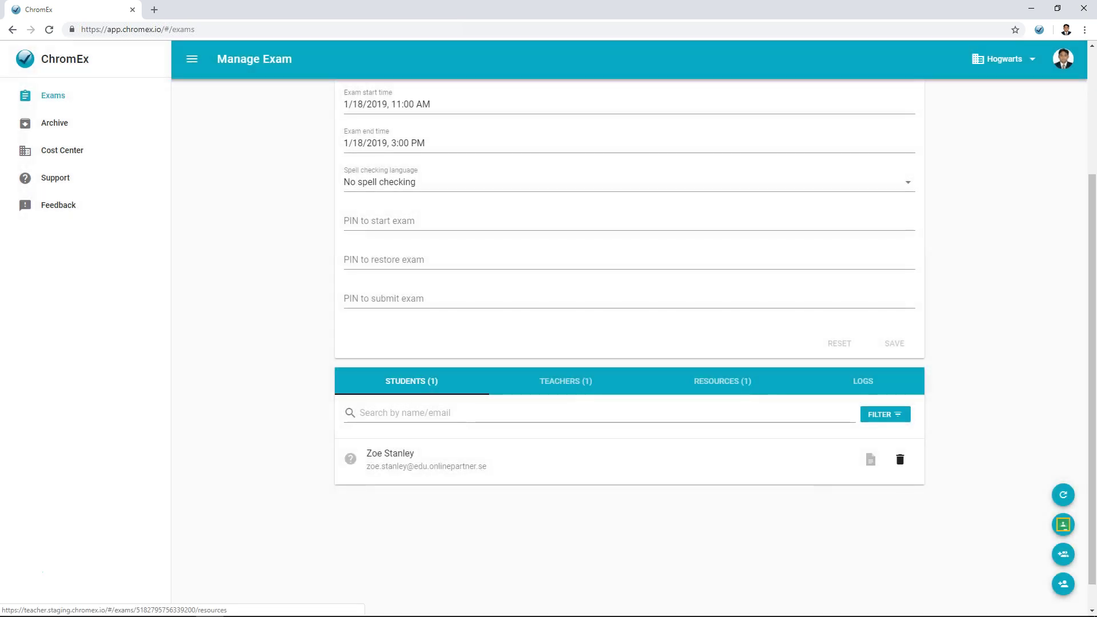
- Add the members of the group matching "three" as students of the exam
click(1063, 554)
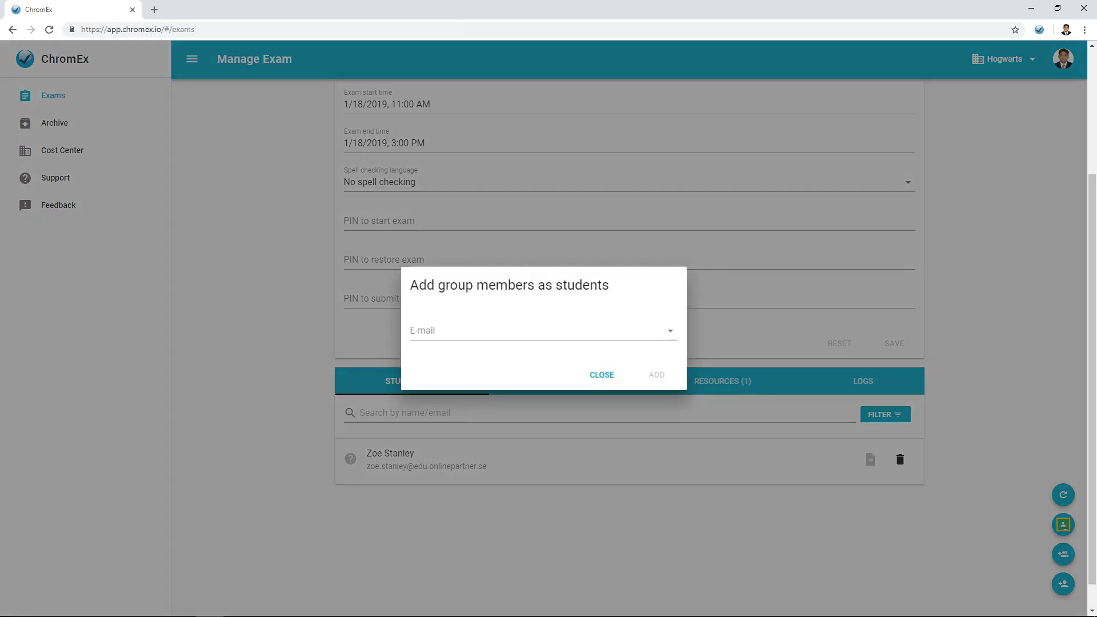
click(517, 330)
text(three)
click(505, 360)
click(655, 374)
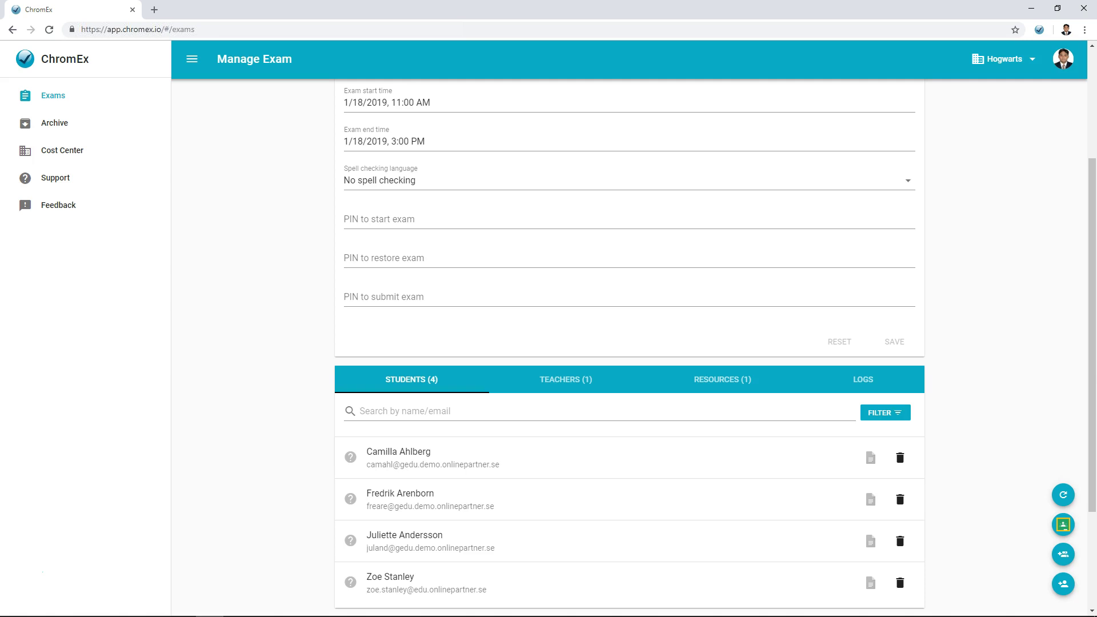
- Add the students of the English KS3 Classroom course to the exam
click(1064, 524)
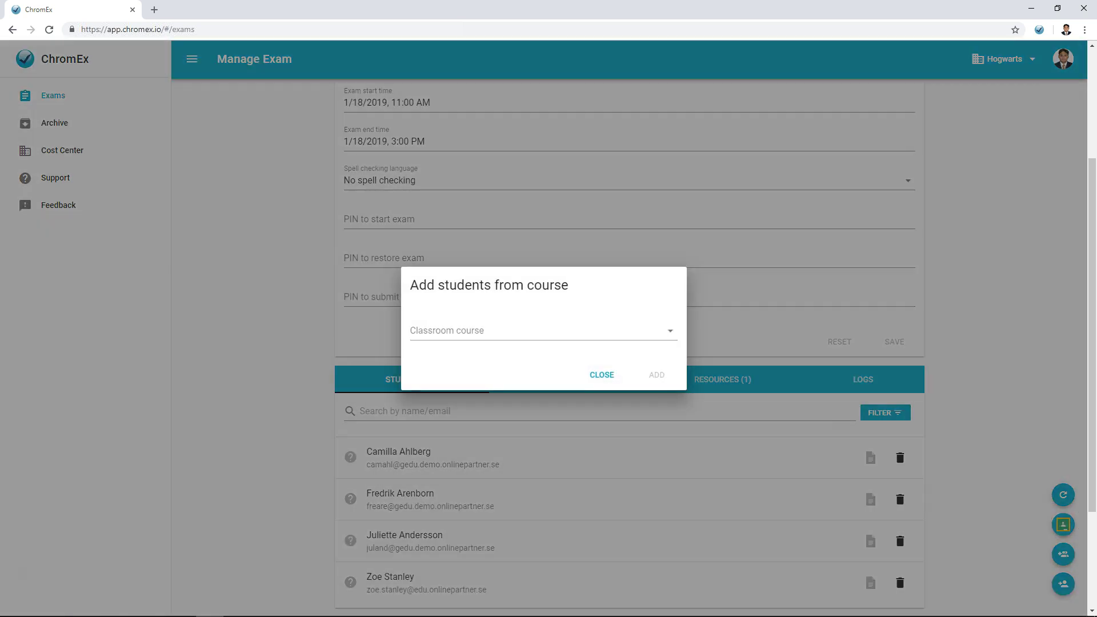
click(543, 338)
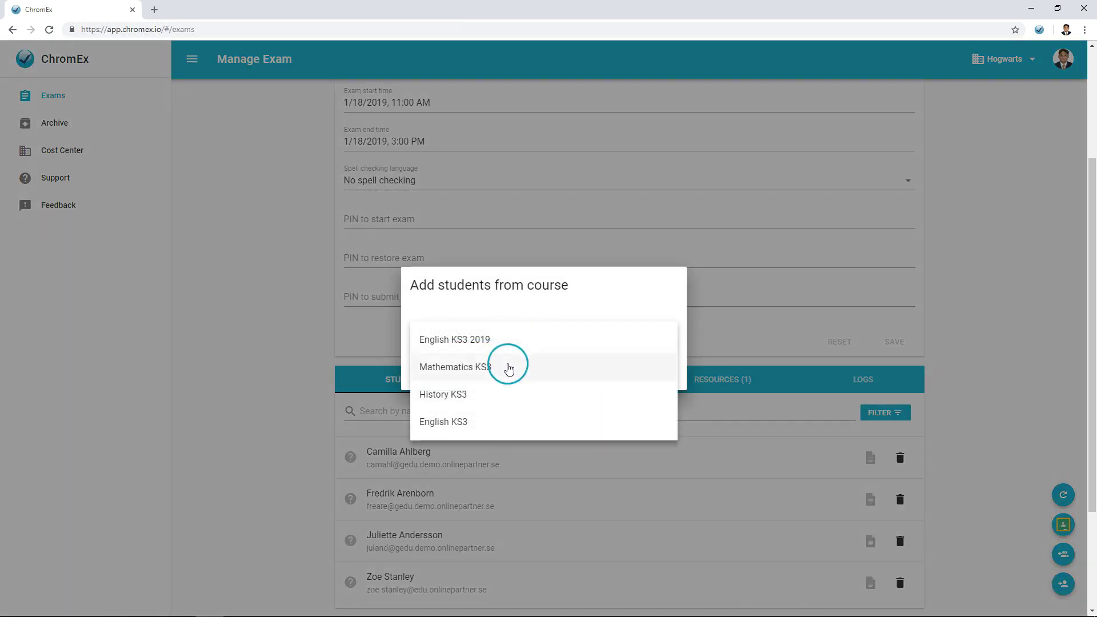
click(481, 422)
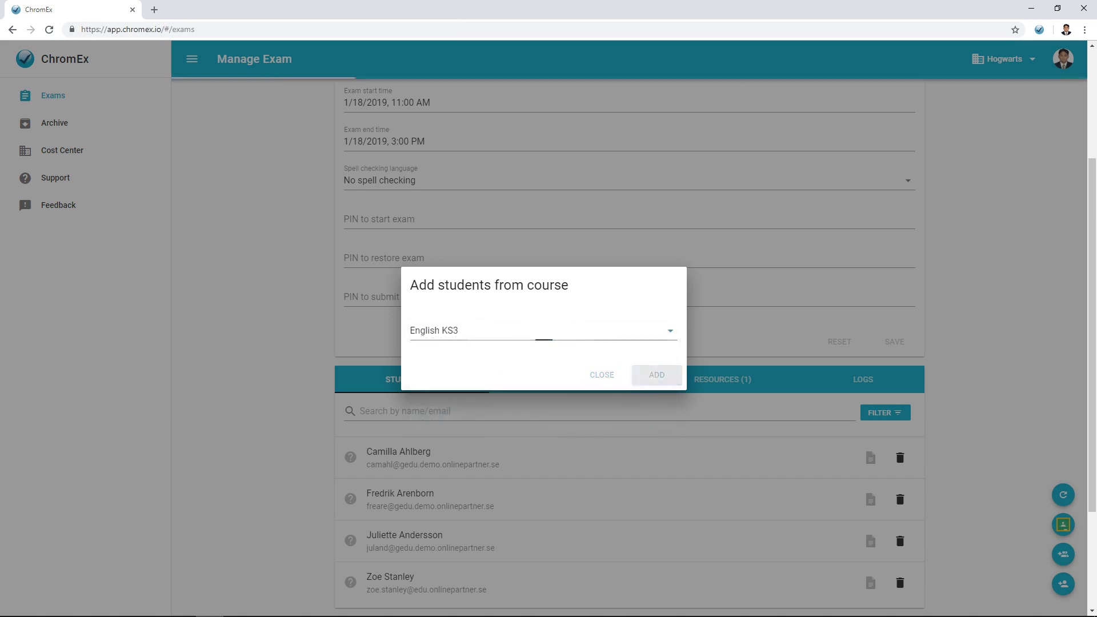
click(657, 375)
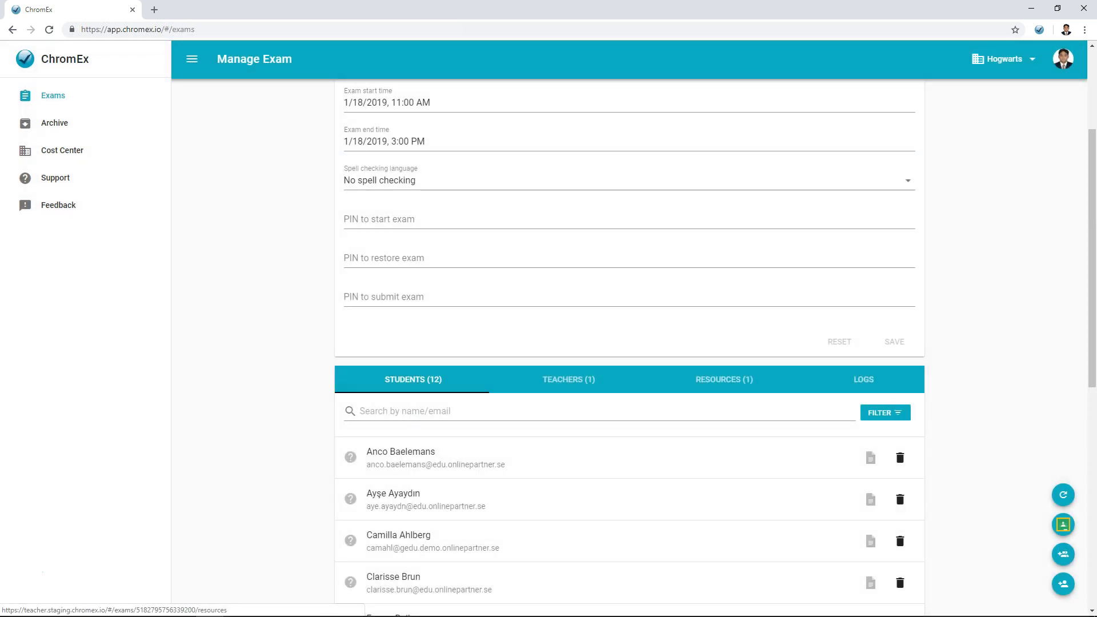
- Remove the second-to-last student in the list from the exam
scroll(629, 343, down, 8)
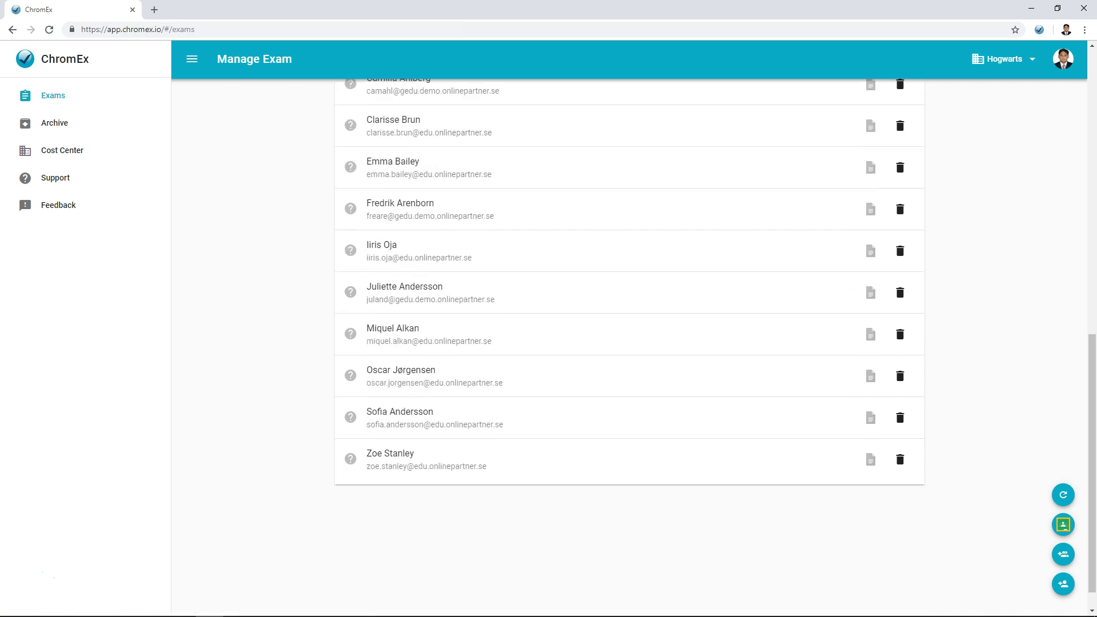
click(899, 417)
scroll(629, 343, up, 5)
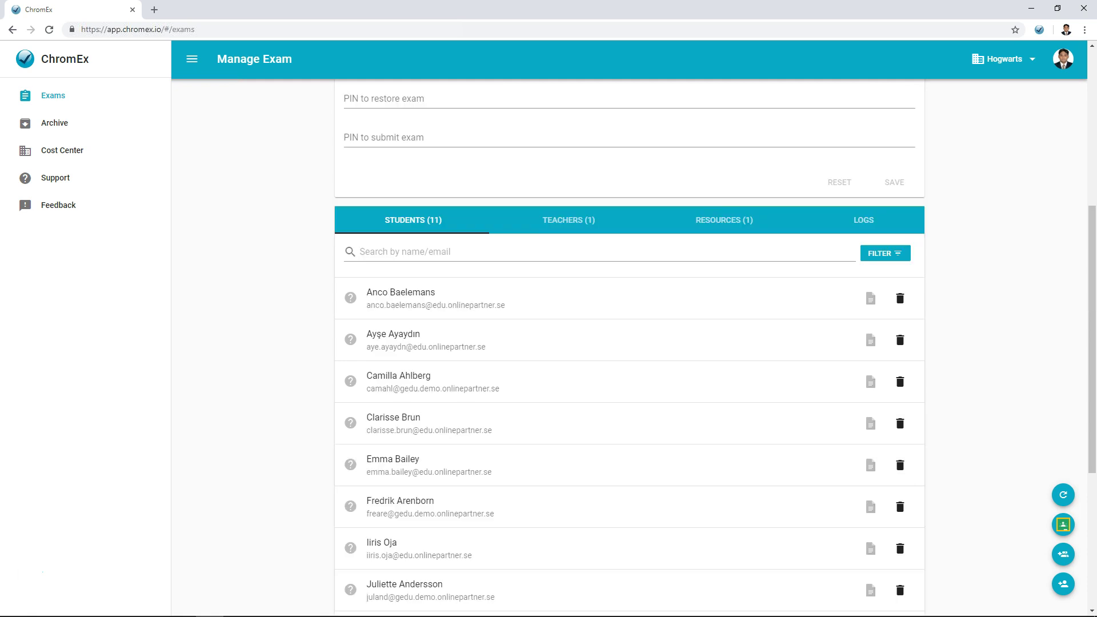
- Search the exam's student list by a student's first name and clear the search
mouse_move(350, 298)
click(614, 252)
text(zoe)
key(BackSpace)
key(BackSpace)
key(BackSpace)
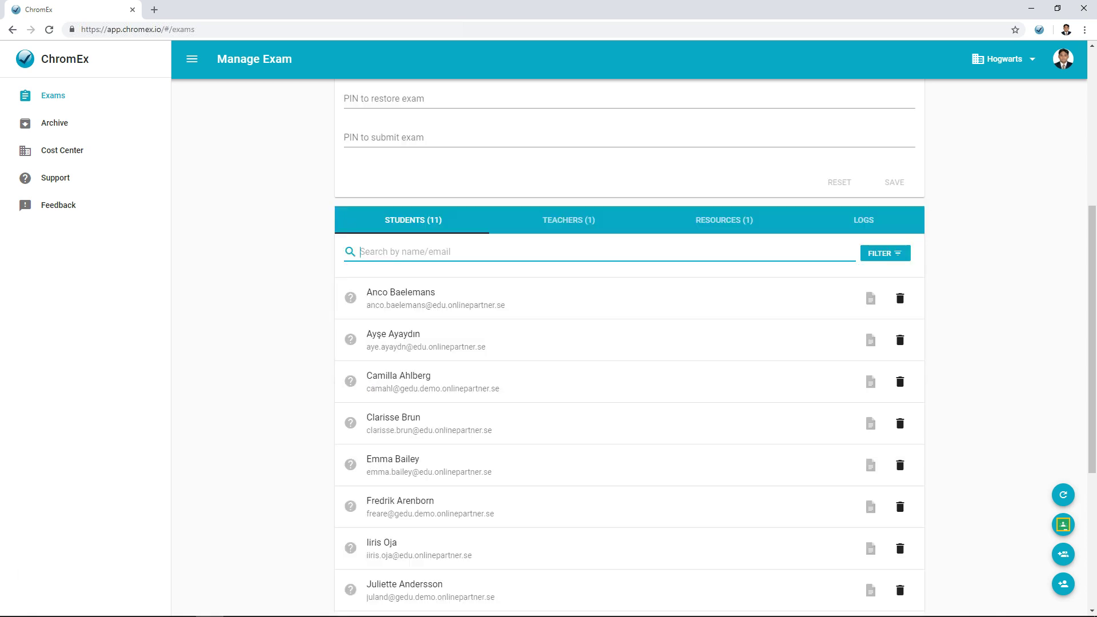
- View the status filter options for students and the exam's list of teachers
click(880, 253)
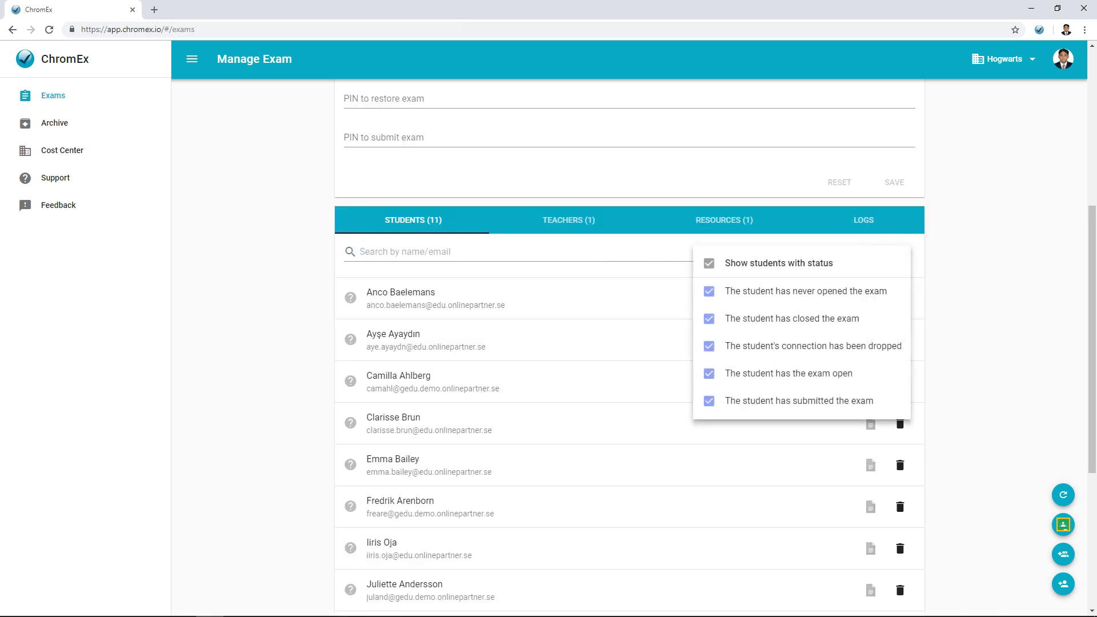
click(658, 250)
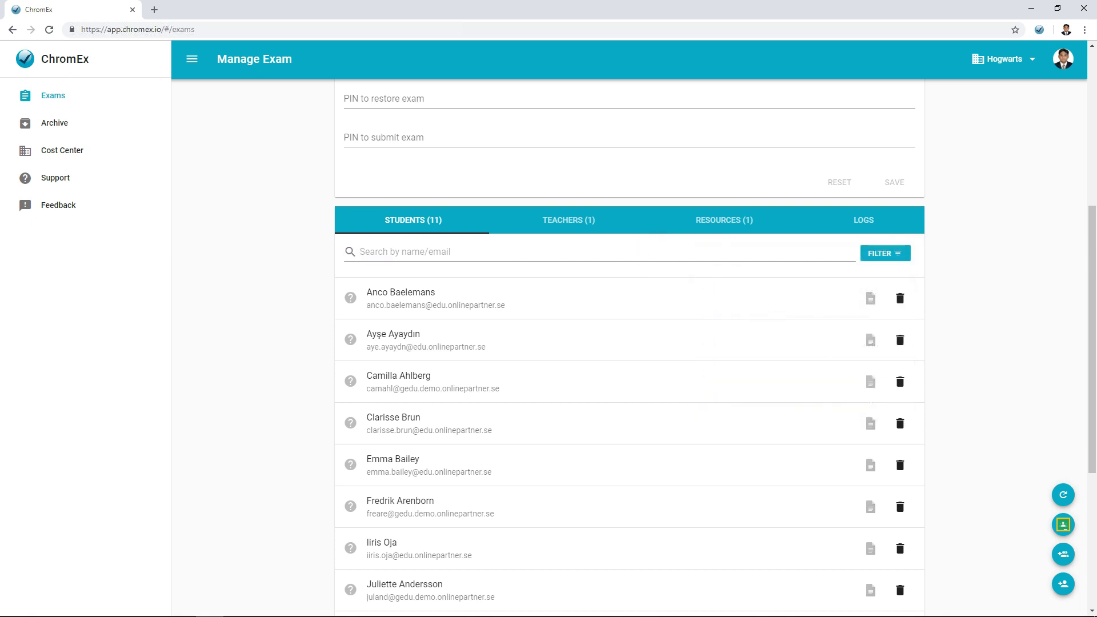
click(558, 220)
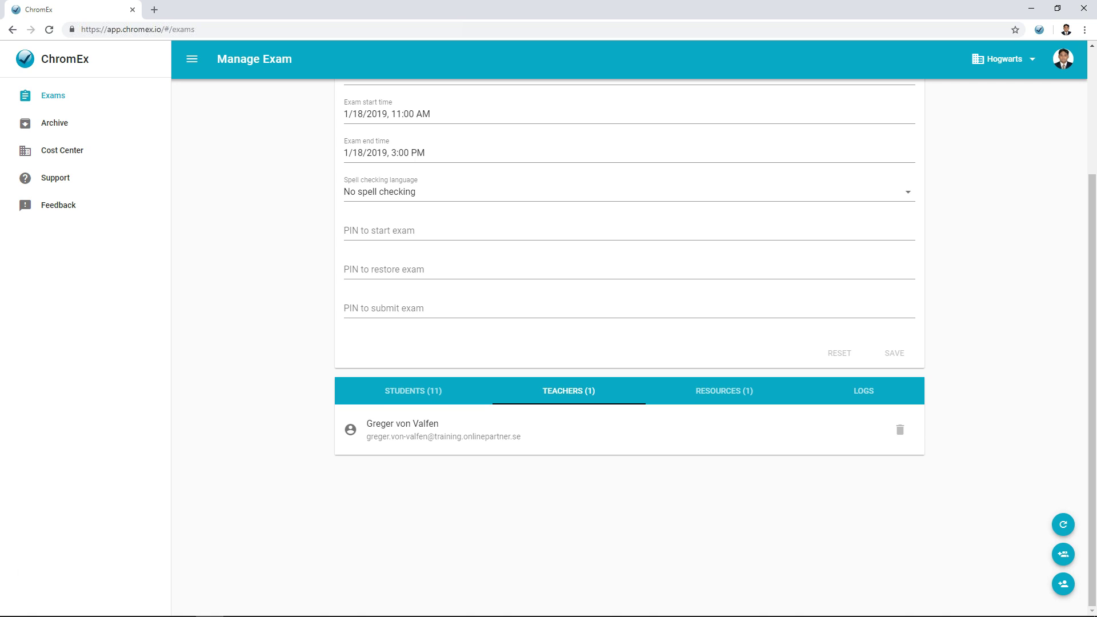
- Begin adding an exam resource of the type File from Google Drive
click(705, 394)
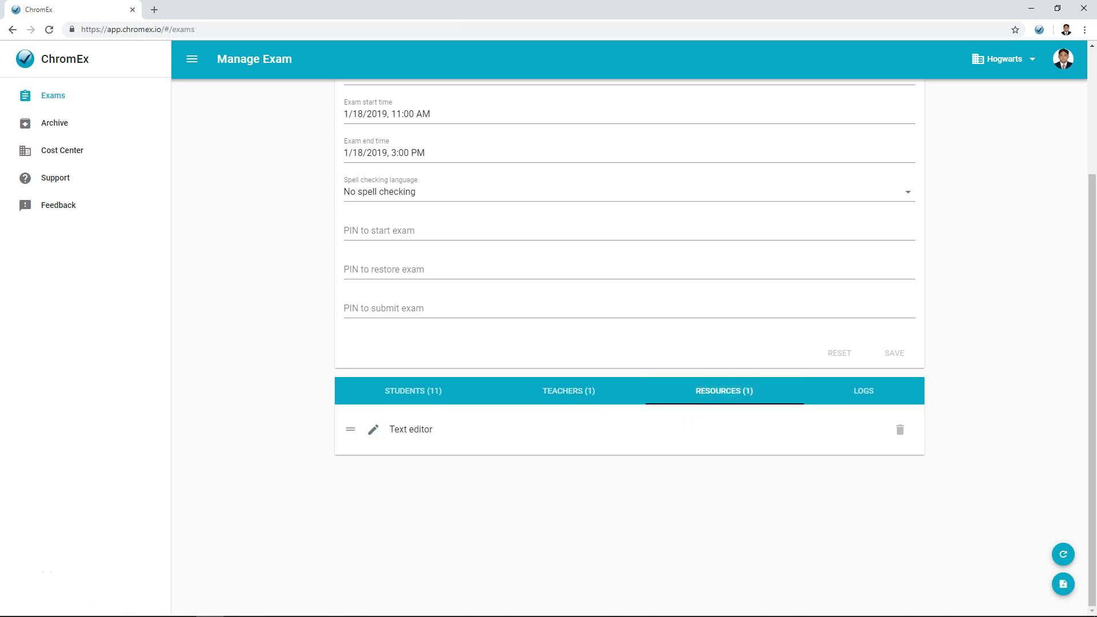
click(1064, 584)
click(566, 308)
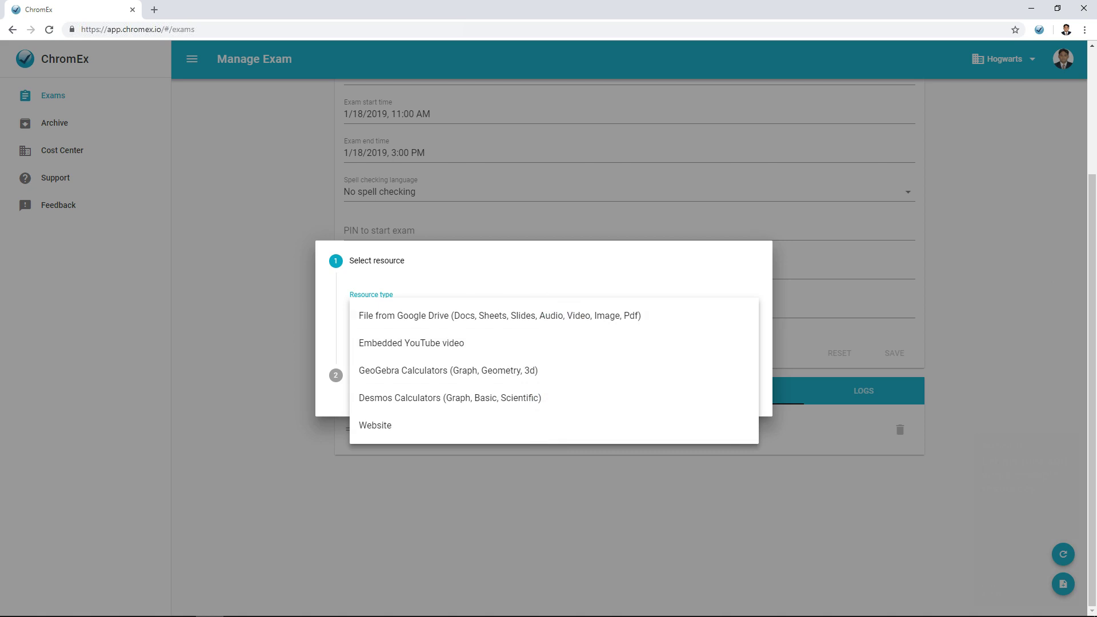
click(458, 318)
click(382, 342)
- Search Google Drive for "ks3eng", choose KS3Eng_Writing Task.pdf and save it as an exam resource
click(713, 358)
click(357, 223)
text(ks3eng)
key(Return)
click(307, 302)
click(275, 494)
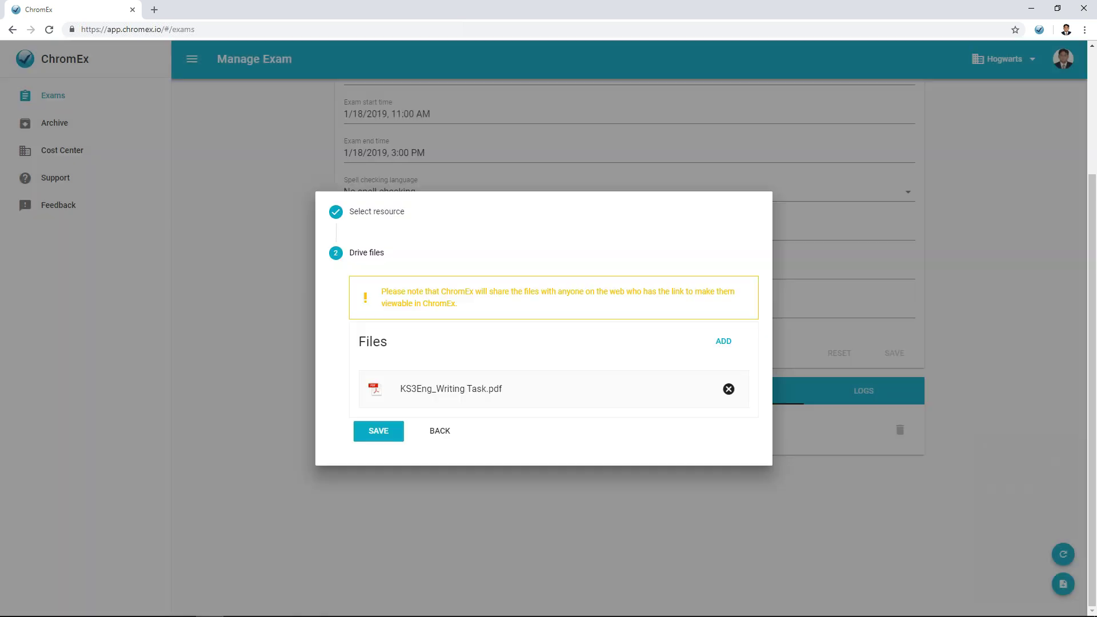
click(374, 435)
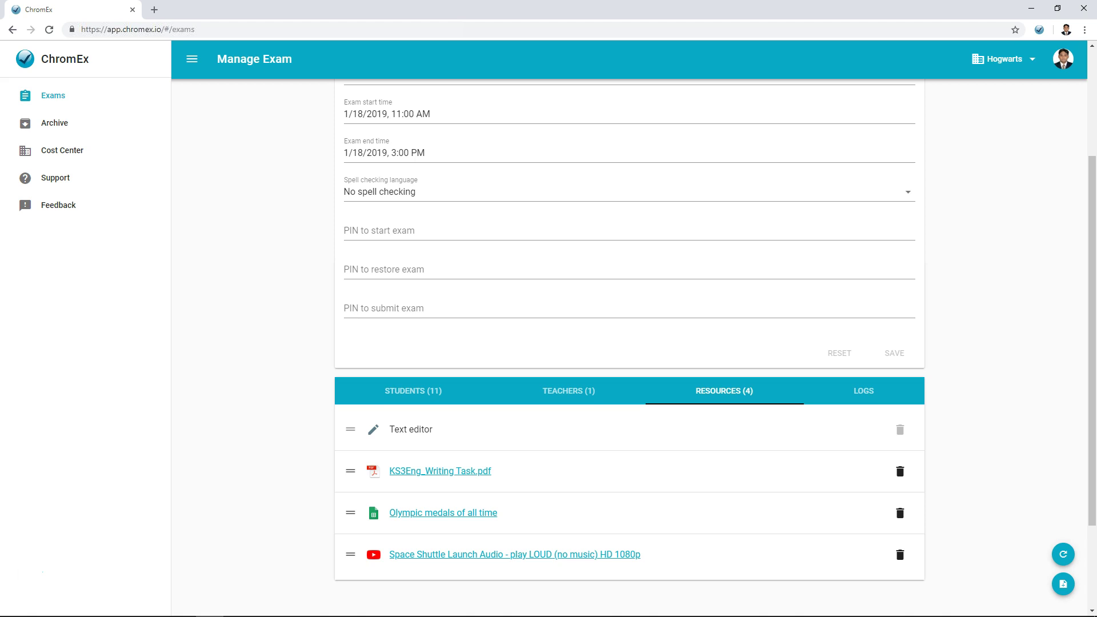
- View the form for adding a Website resource, close it without saving, and view the exam's logs
click(1063, 584)
click(470, 307)
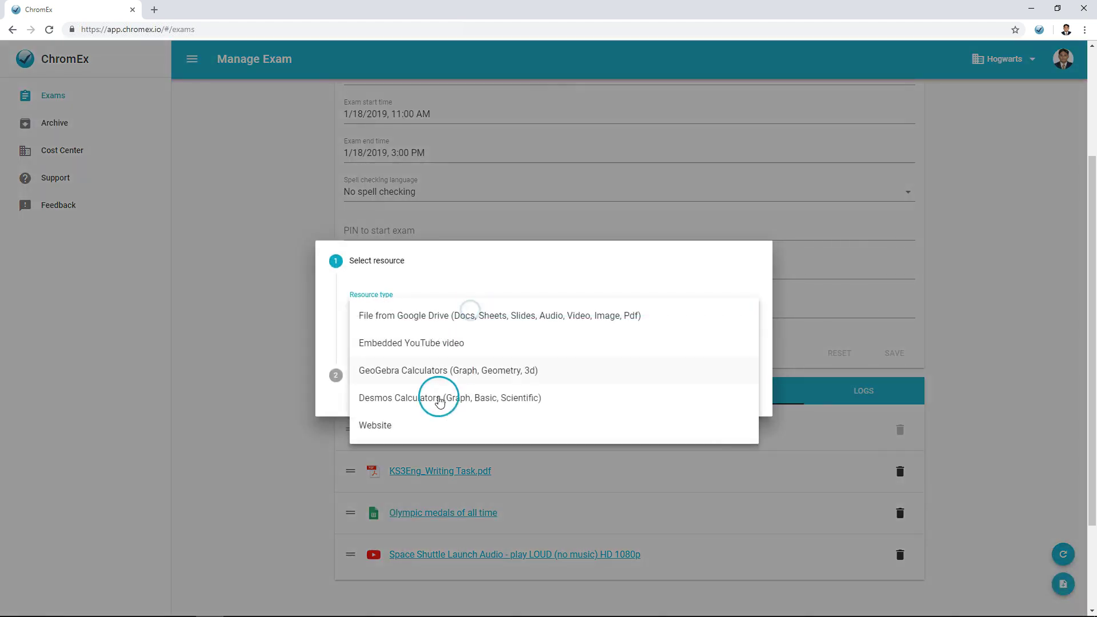
click(426, 429)
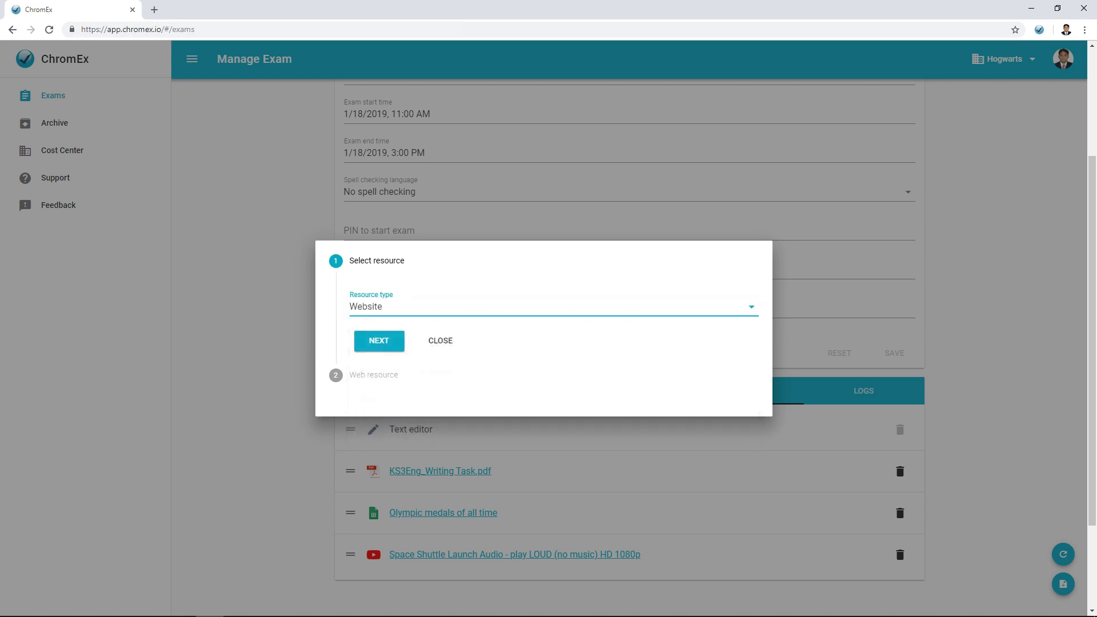
click(394, 341)
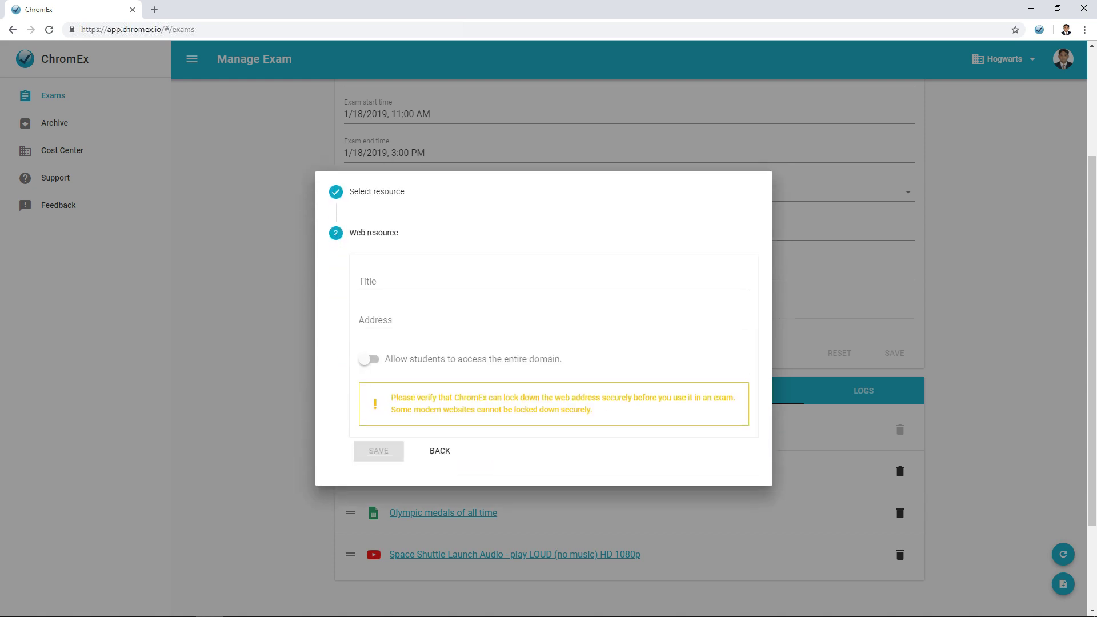
click(440, 450)
click(447, 343)
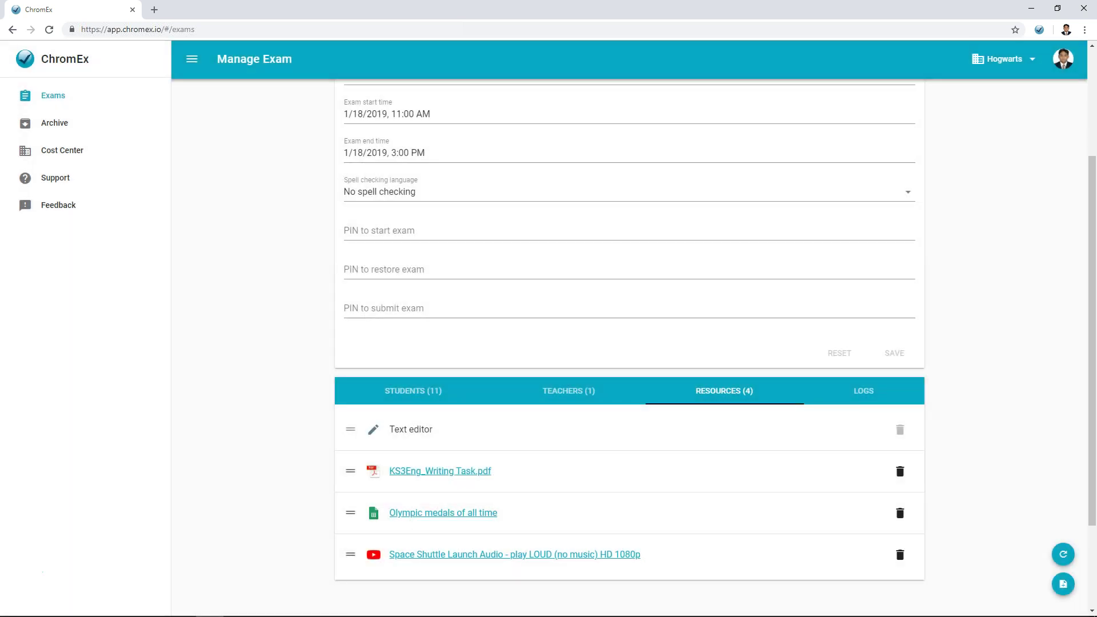
click(857, 391)
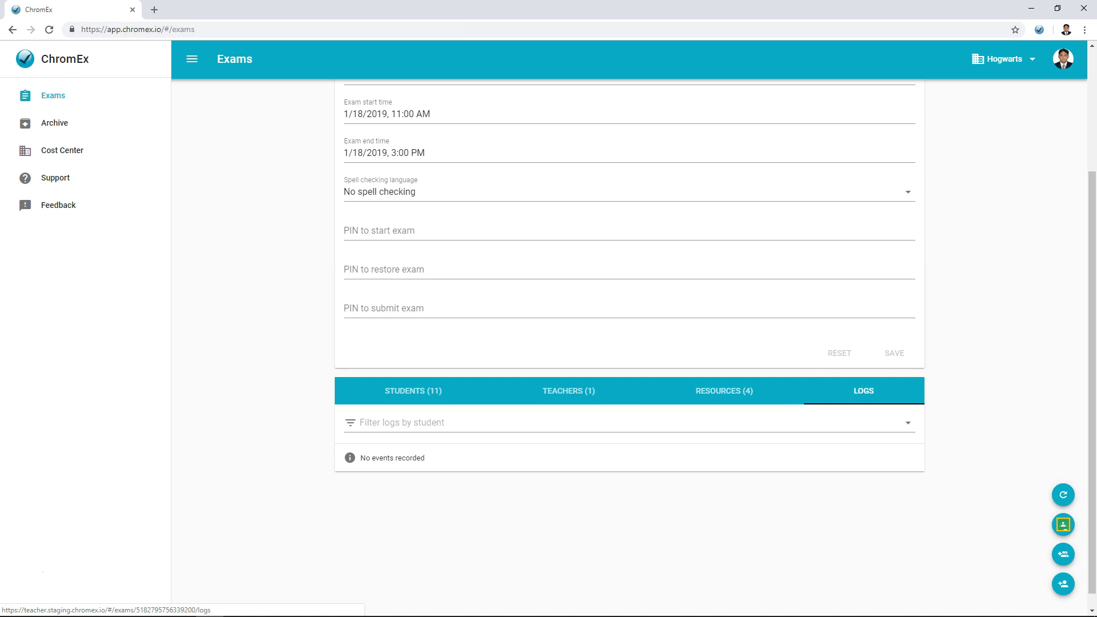